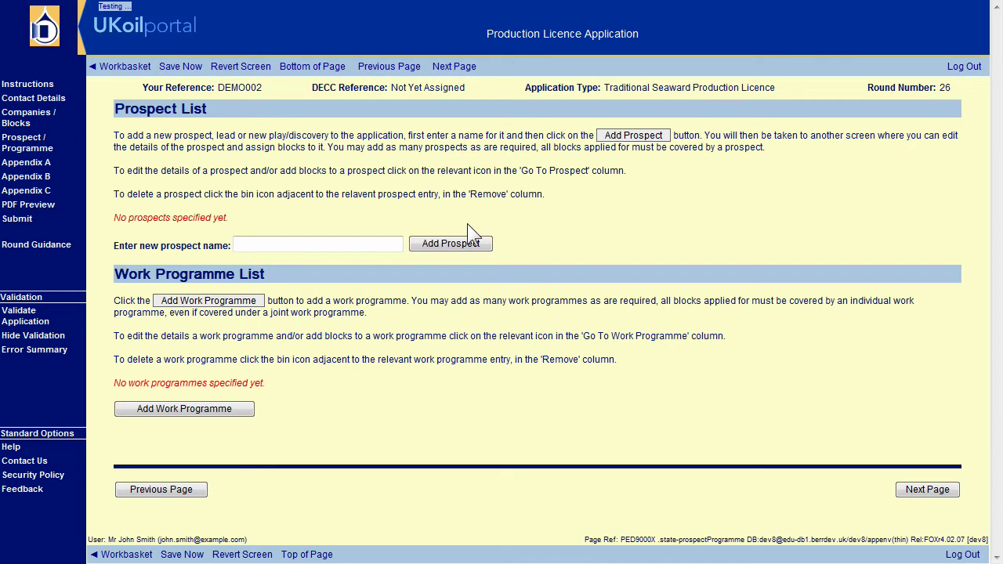
Add a new prospect named Test Prospect to the application's prospect list.
click(367, 245)
text(Test Prospec)
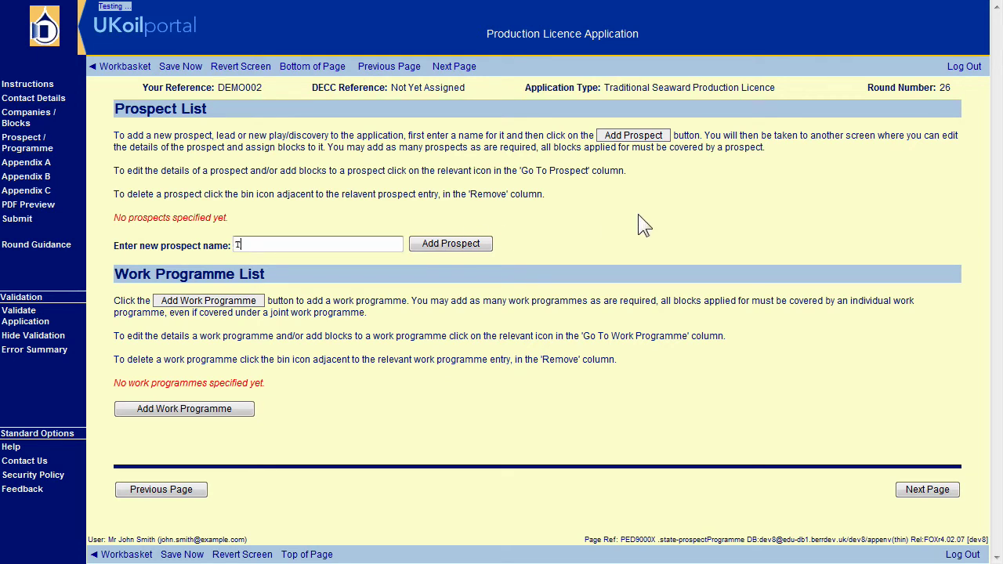
text(t)
click(475, 245)
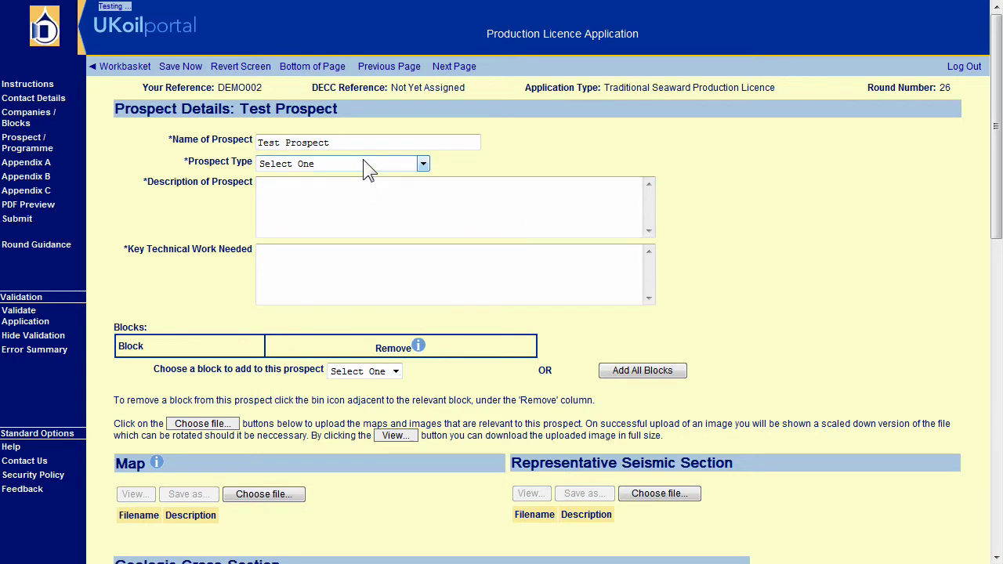
Set the prospect type to New Play Idea and enter Test as both the description and the key technical work needed.
click(363, 162)
click(367, 191)
click(419, 213)
text(Test)
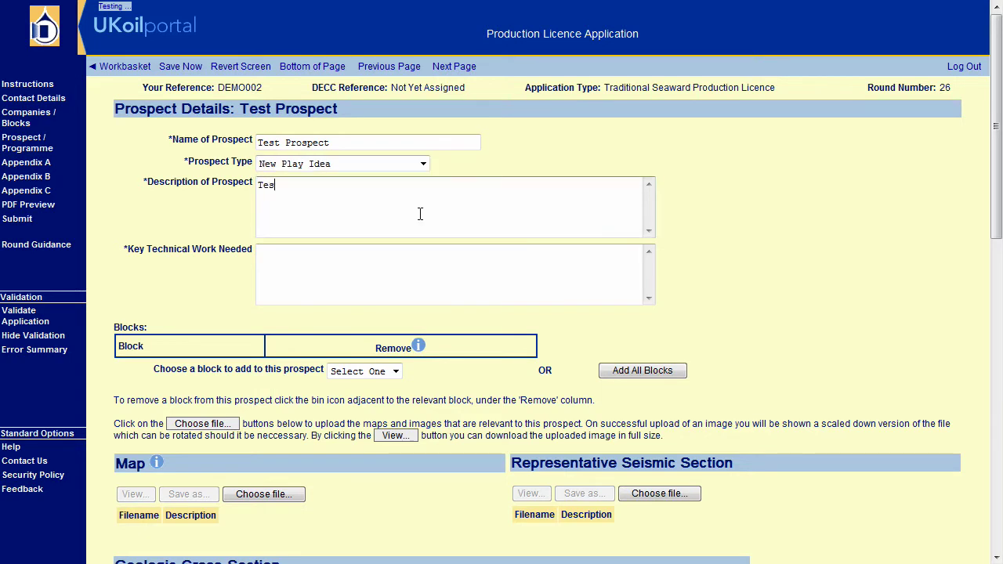
key(Tab)
text(Test)
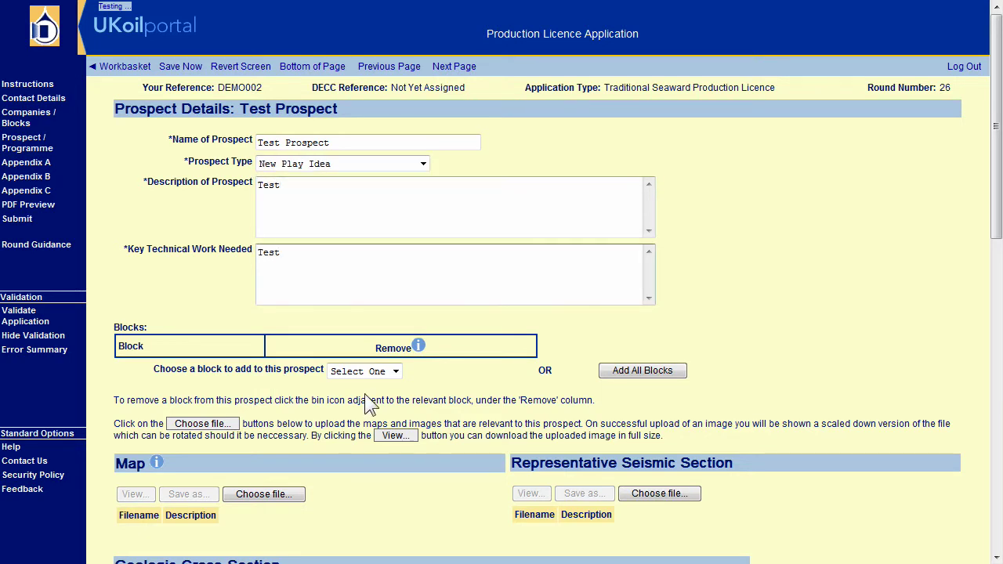
Add blocks 29/2e and 29/4b individually to the prospect.
click(382, 375)
click(374, 400)
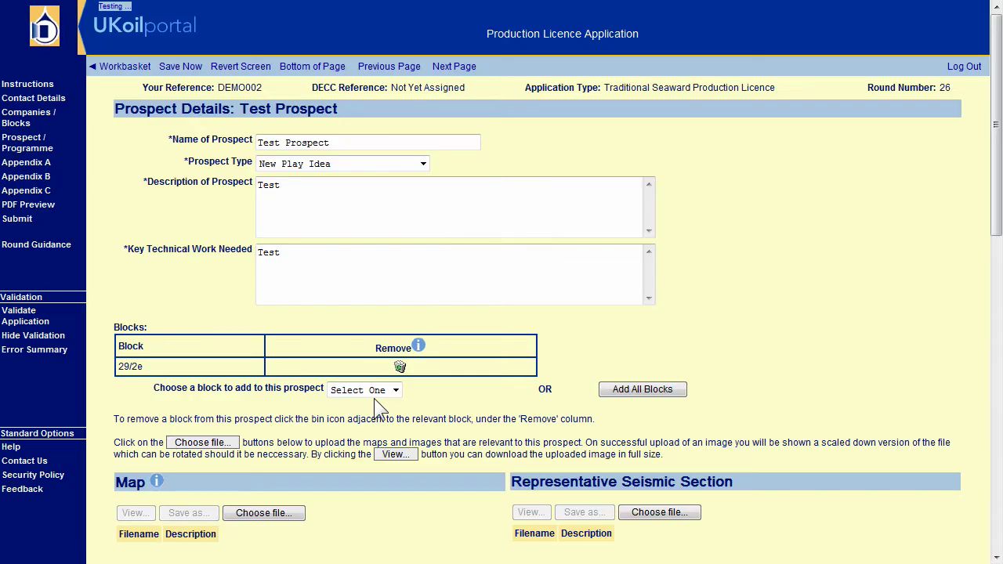
click(382, 390)
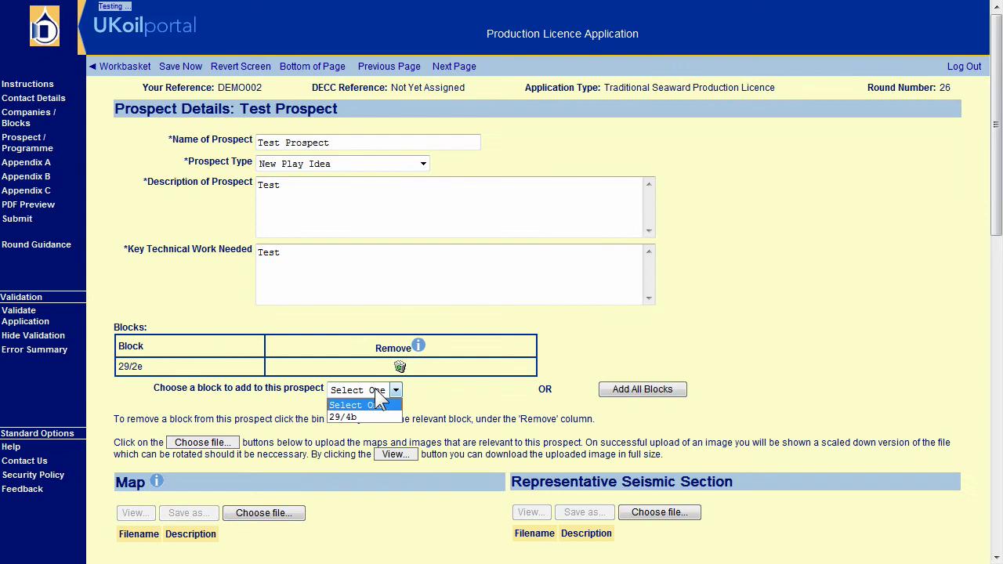
click(375, 413)
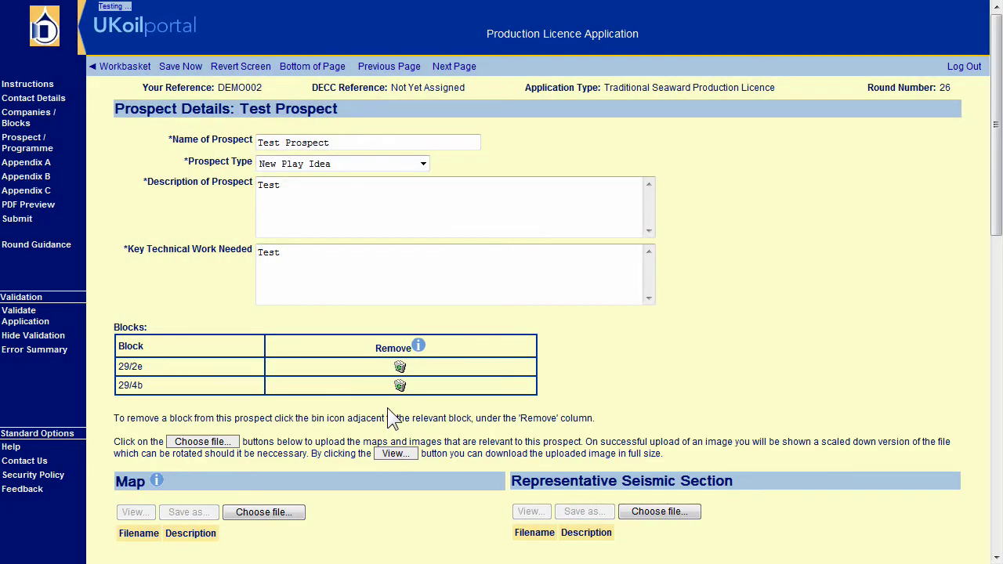
Upload Larry1 Map.png from the Documents folder as the prospect's map, without a description.
drag(998, 226, 997, 334)
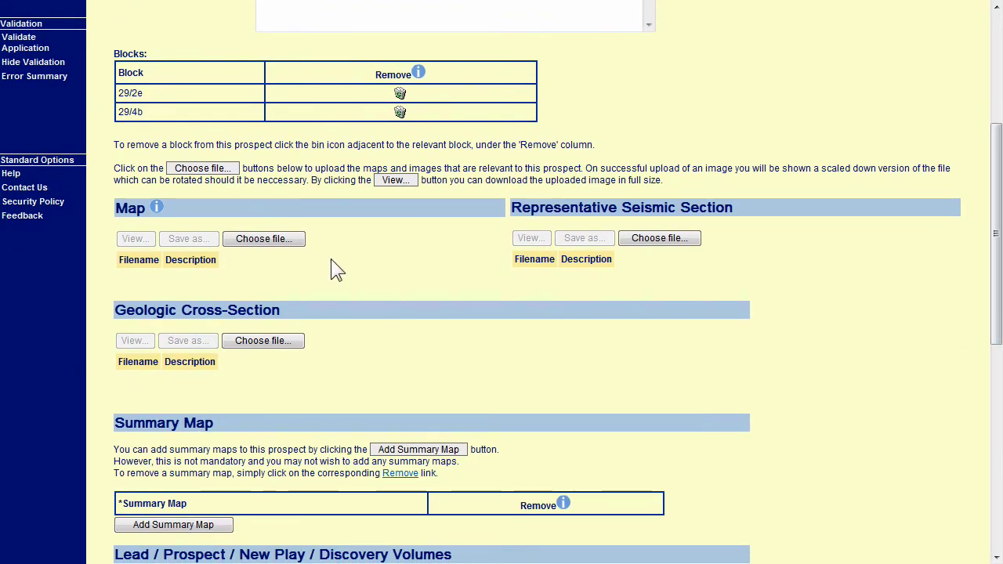
click(287, 243)
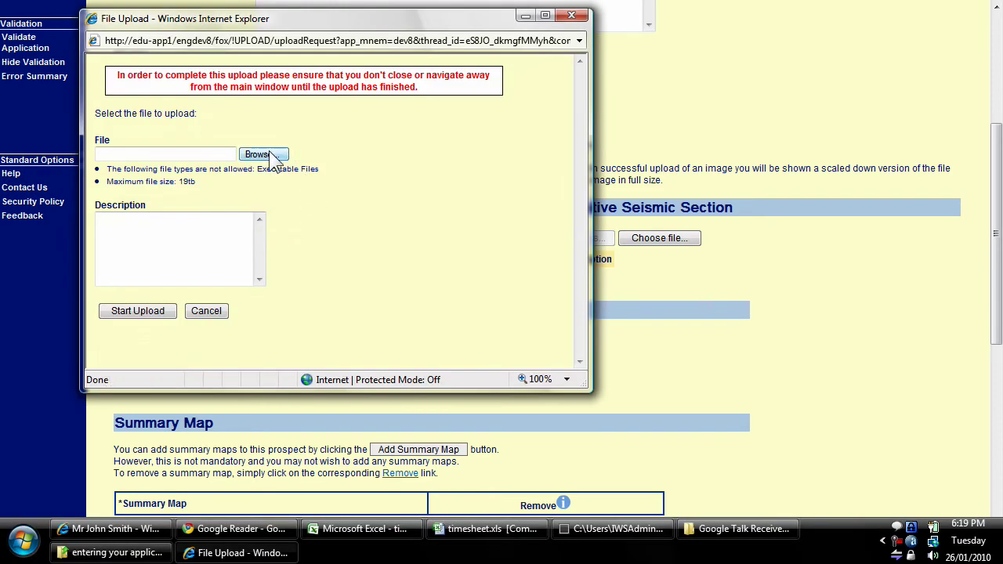
click(262, 154)
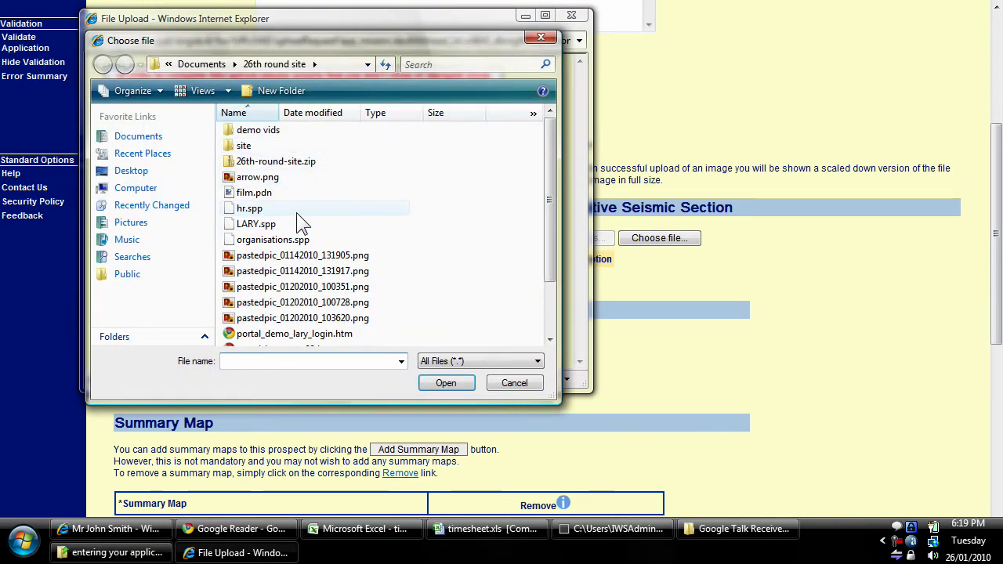
text(..)
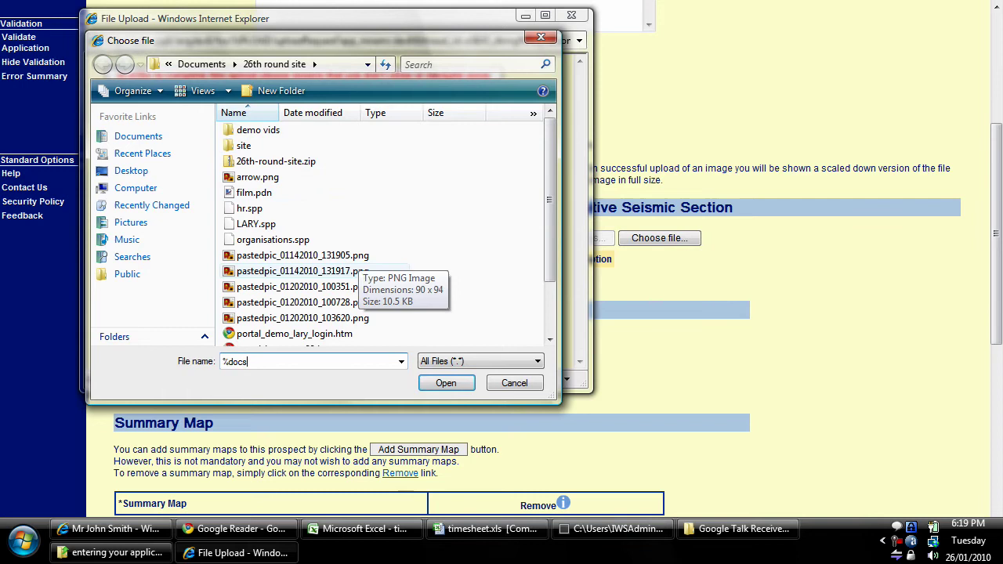
key(Return)
scroll(360, 275, down, 5)
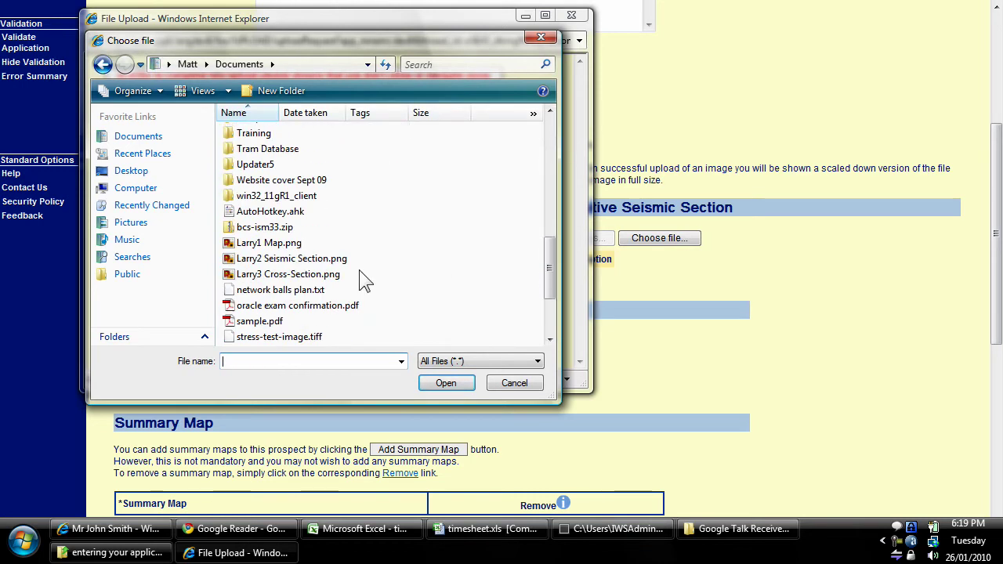
double_click(276, 243)
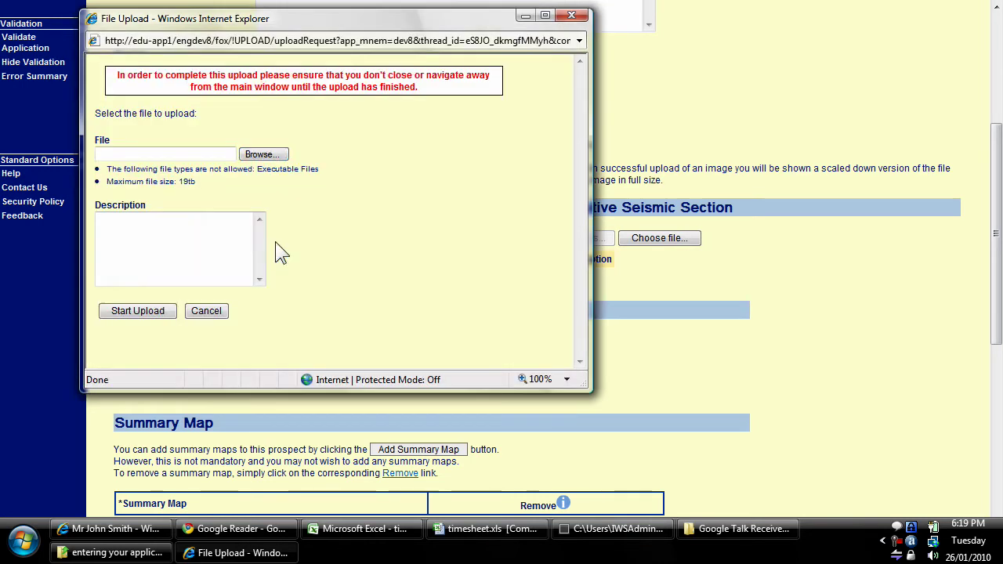
click(141, 309)
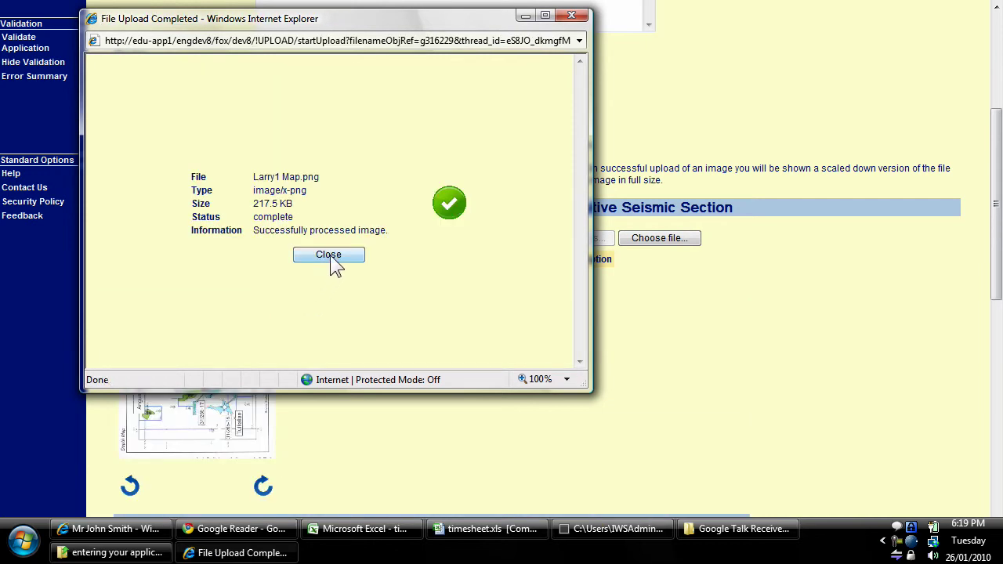
click(330, 255)
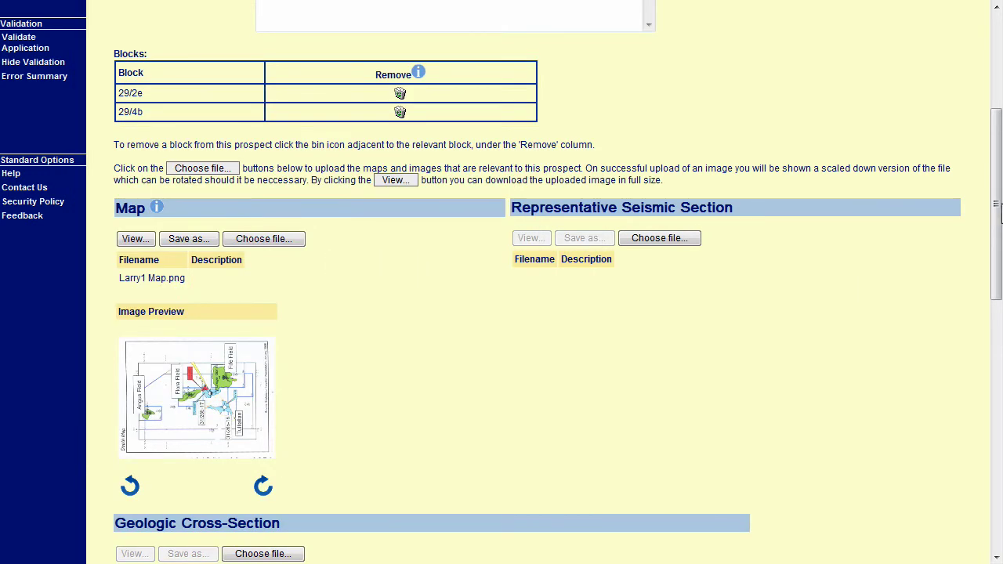
Add an empty summary map entry to the prospect and return to the prospect list.
drag(995, 204, 998, 335)
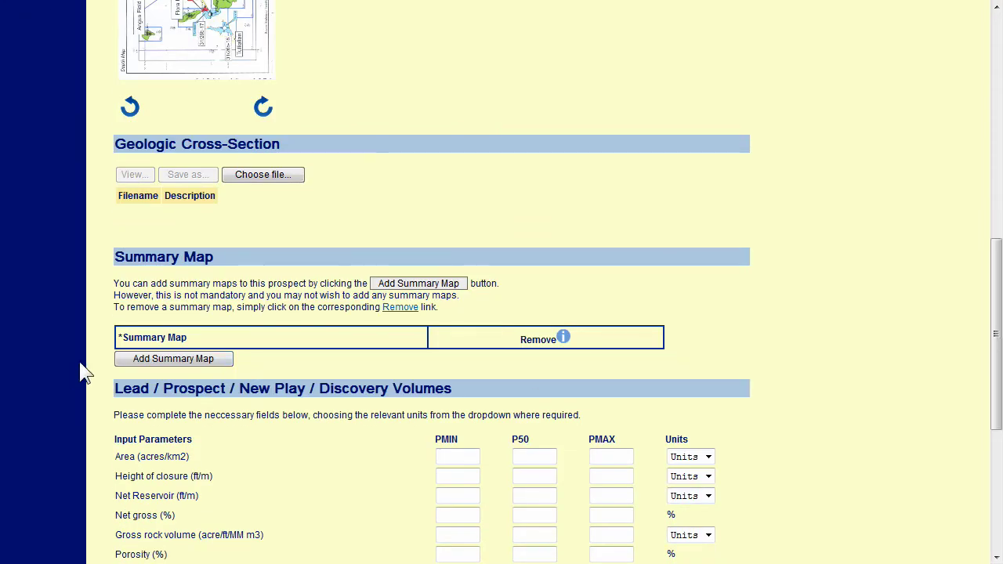
click(153, 361)
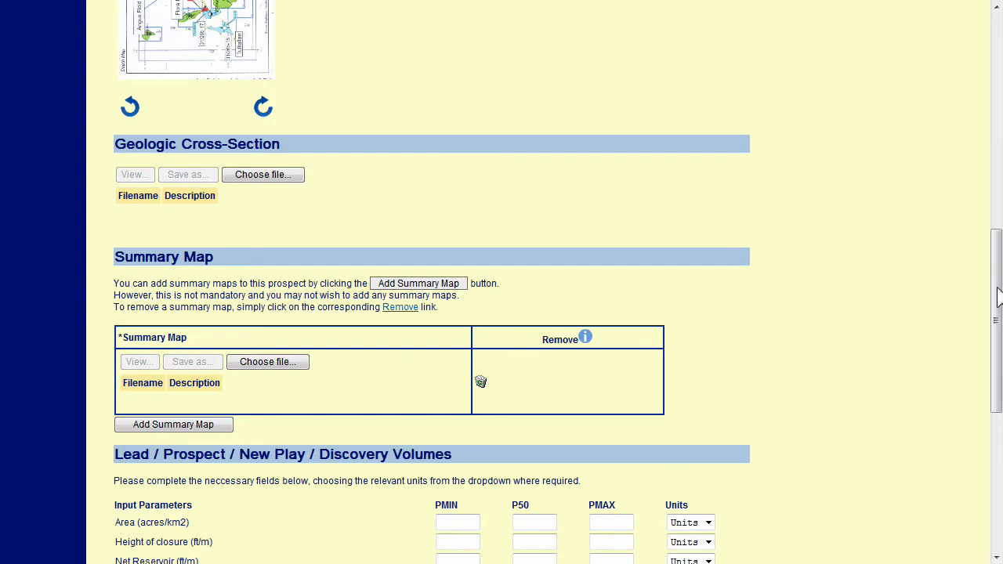
drag(998, 307, 997, 430)
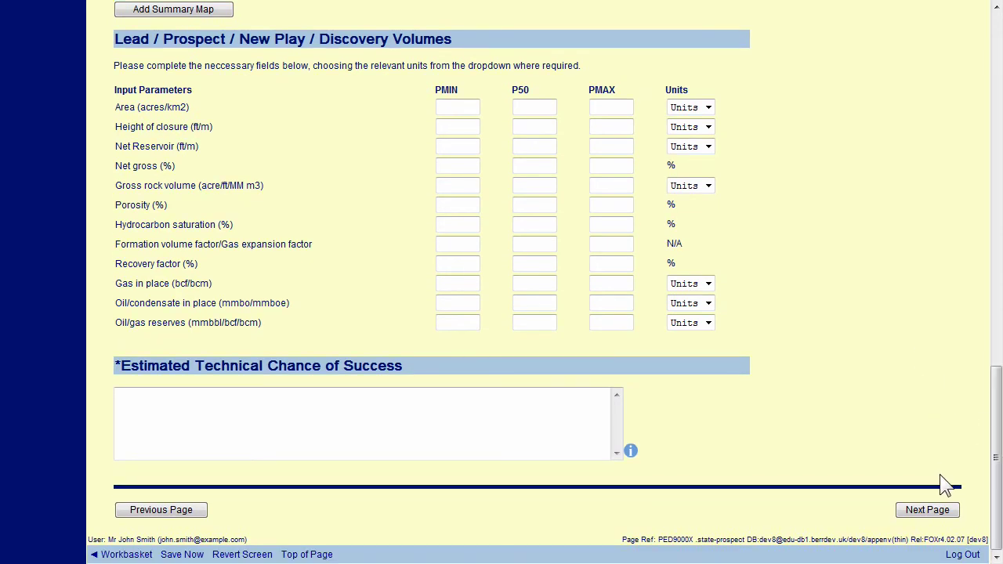
click(931, 514)
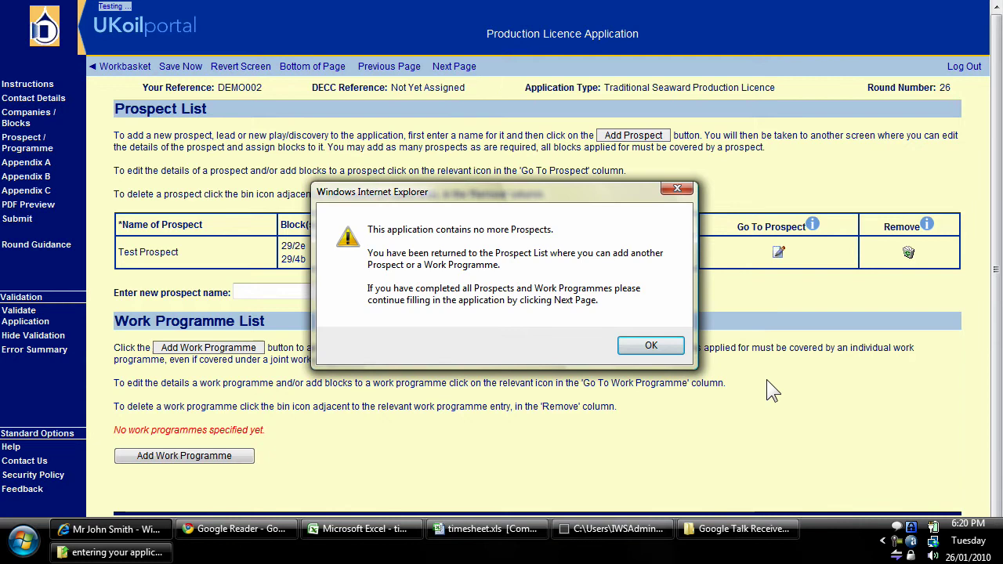
click(654, 353)
Create a work programme and add blocks 29/2e and 29/4b to it.
click(200, 456)
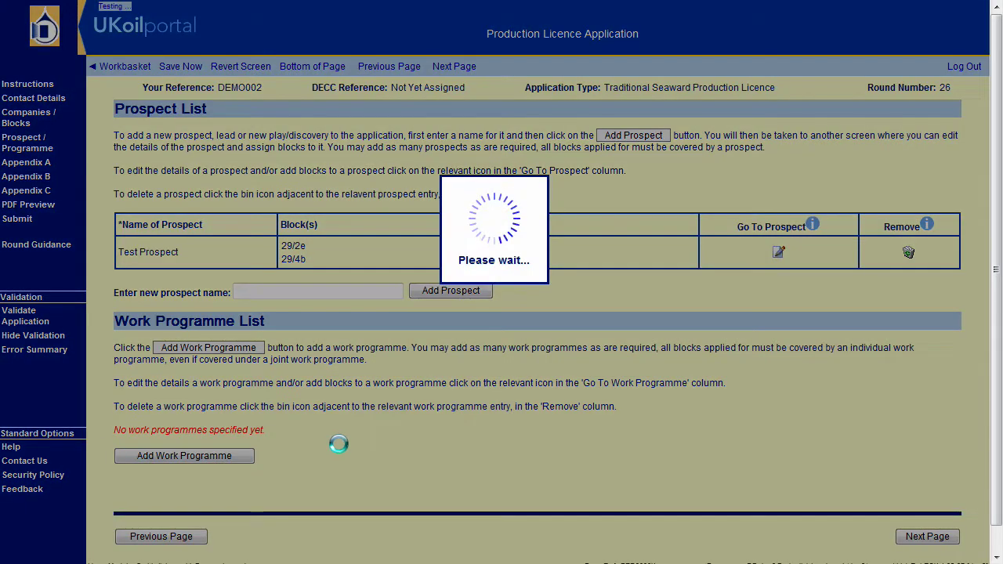
click(389, 274)
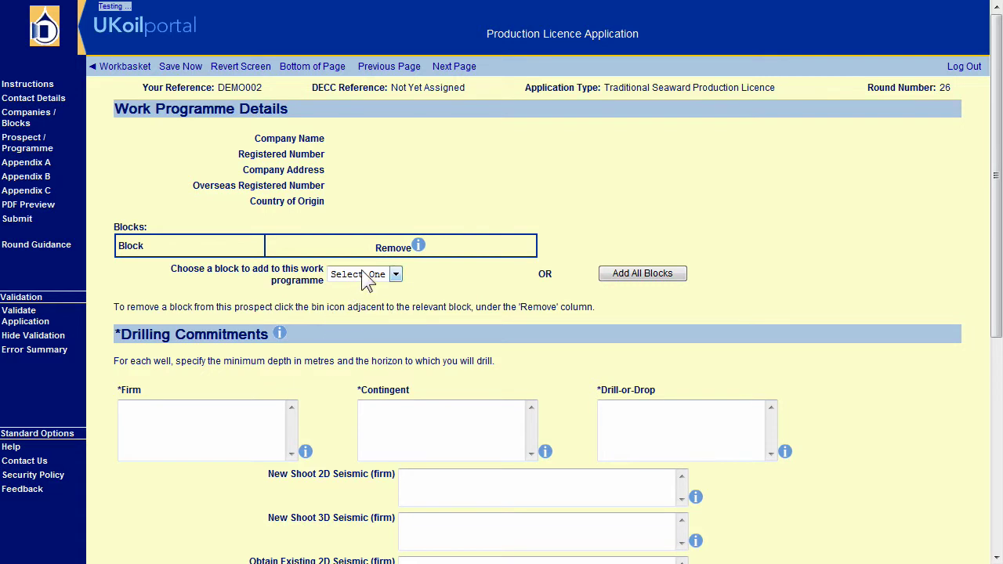
click(356, 302)
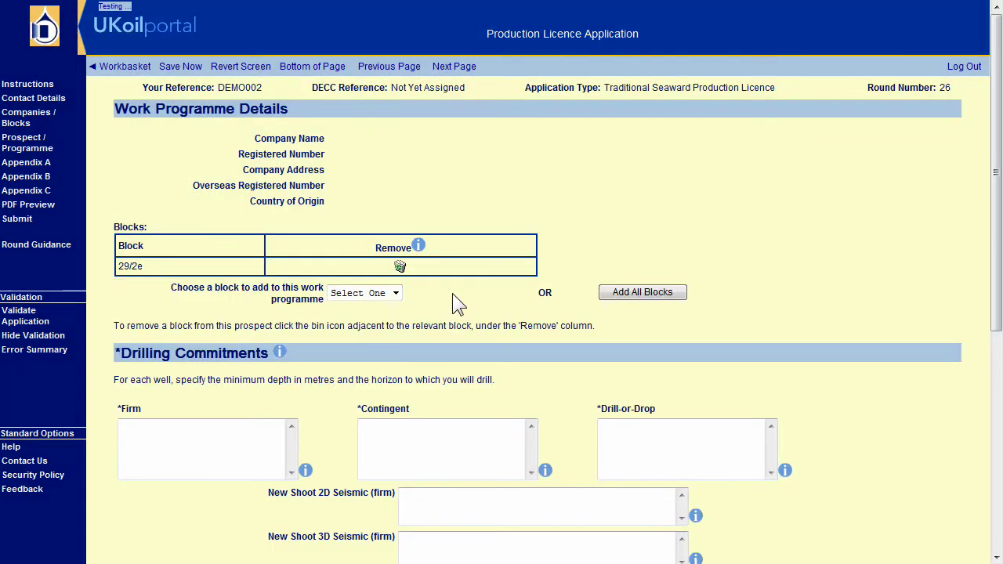
click(392, 300)
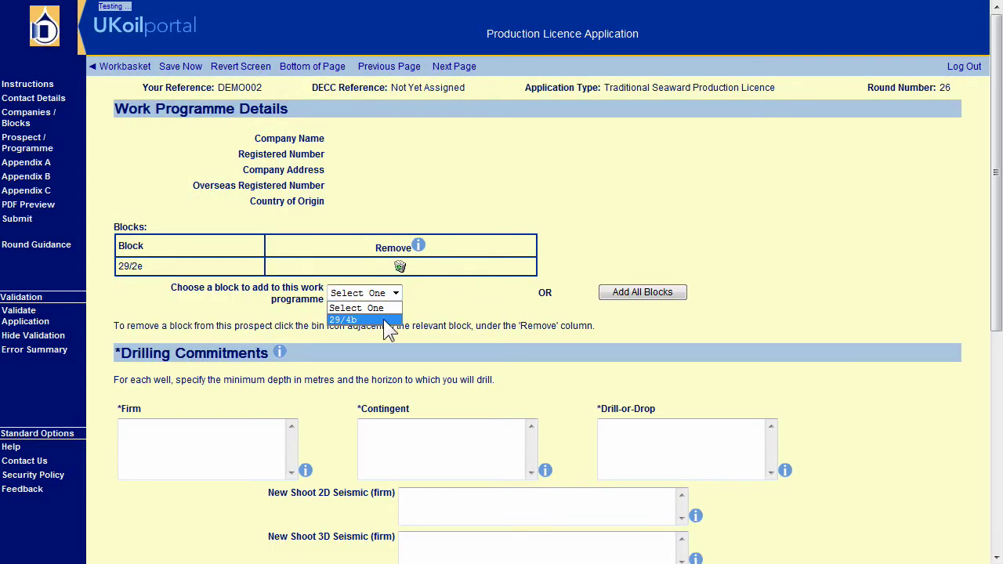
click(386, 327)
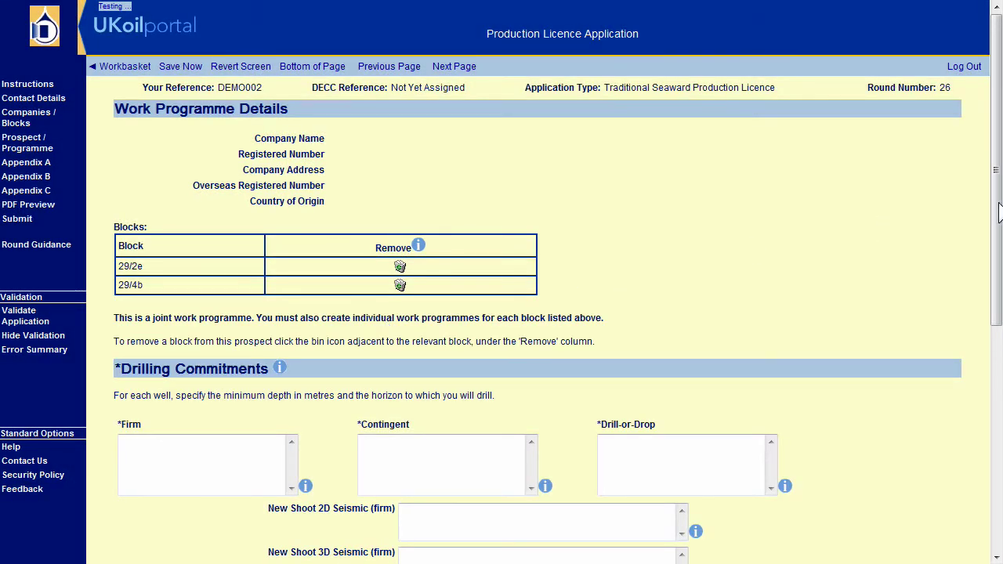
drag(1000, 213, 1002, 365)
scroll(1001, 364, down, 3)
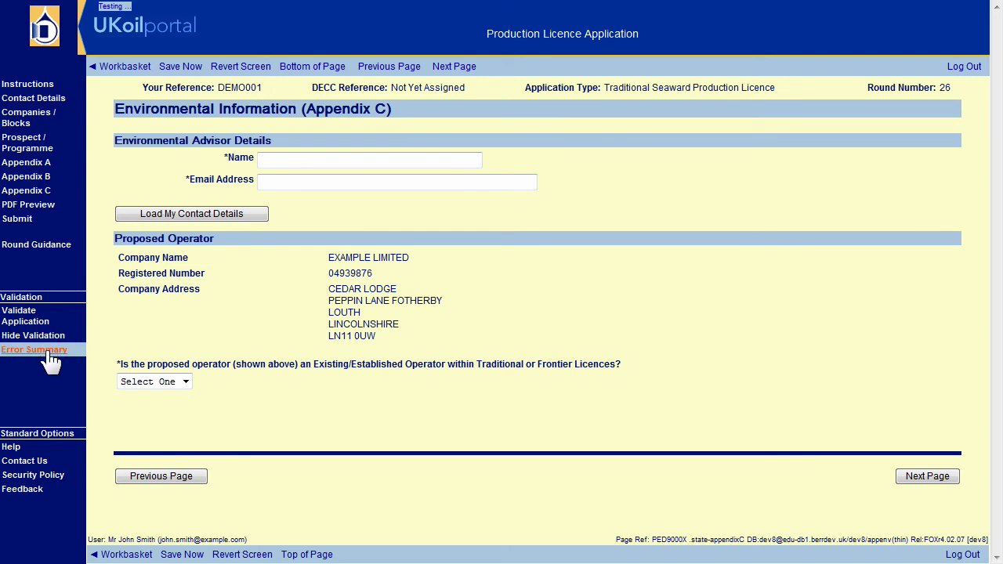
Review the application's error summary, follow the first Firm (£m) error to its form page, and read the error markers in the expenditure table.
click(47, 352)
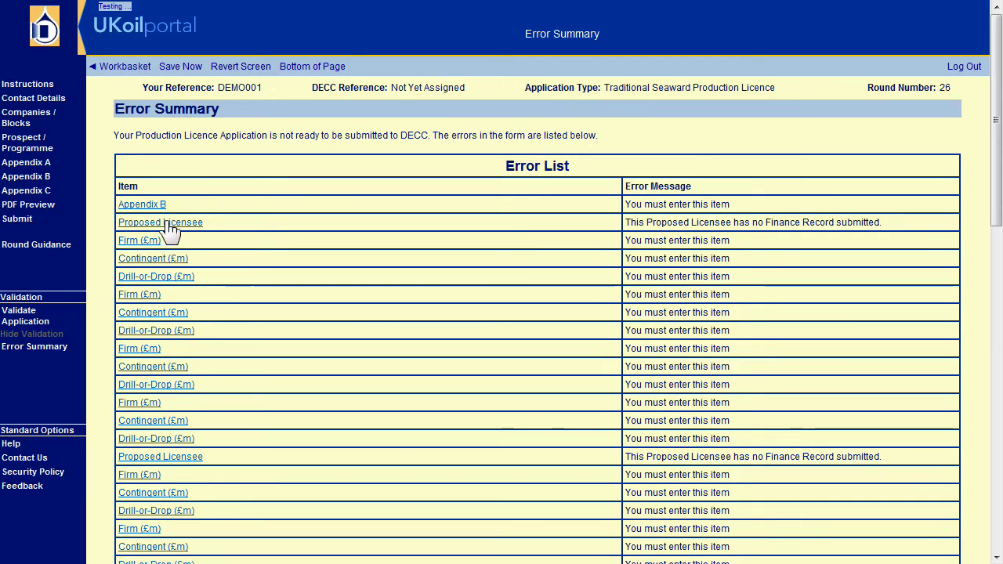
click(145, 242)
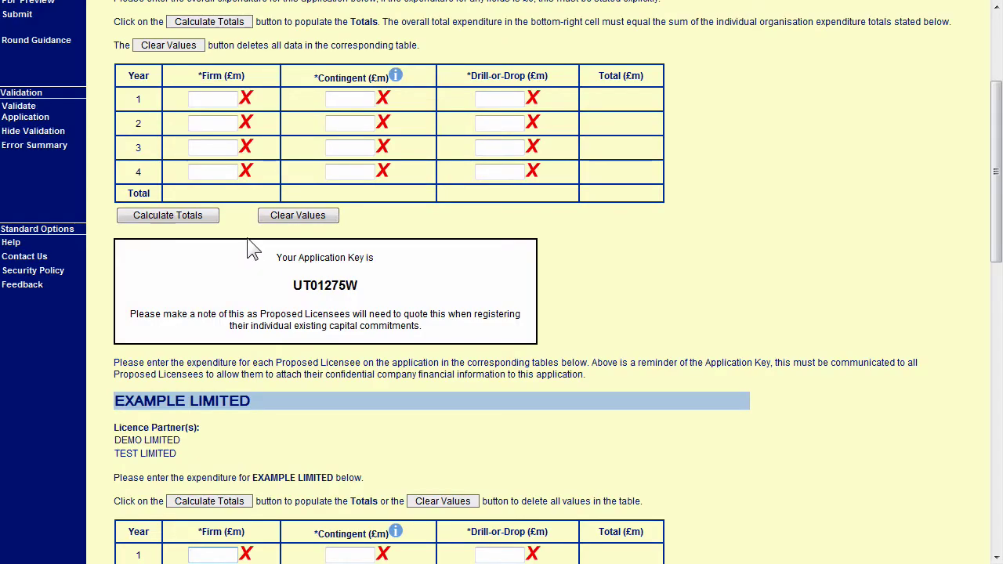
mouse_move(248, 174)
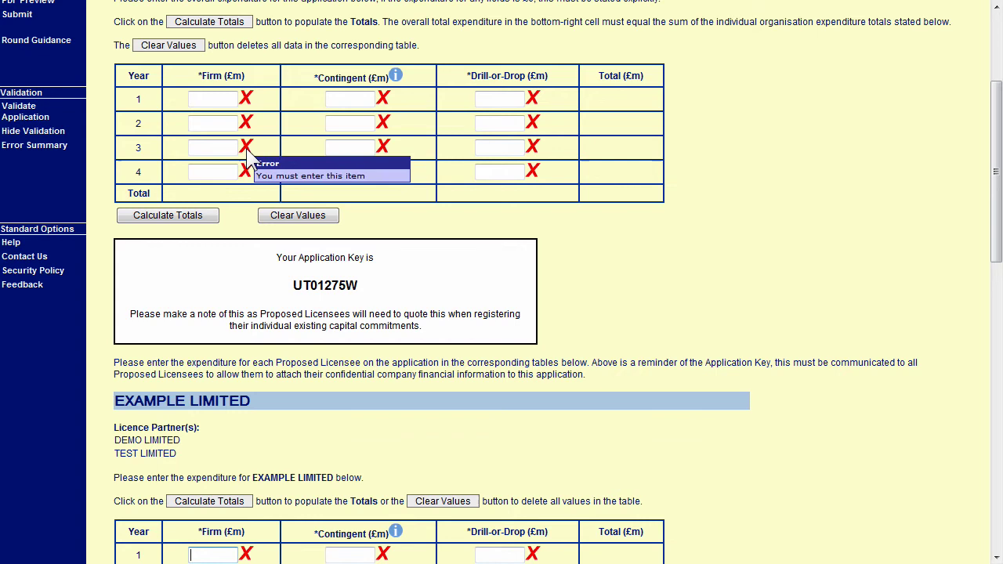
mouse_move(248, 128)
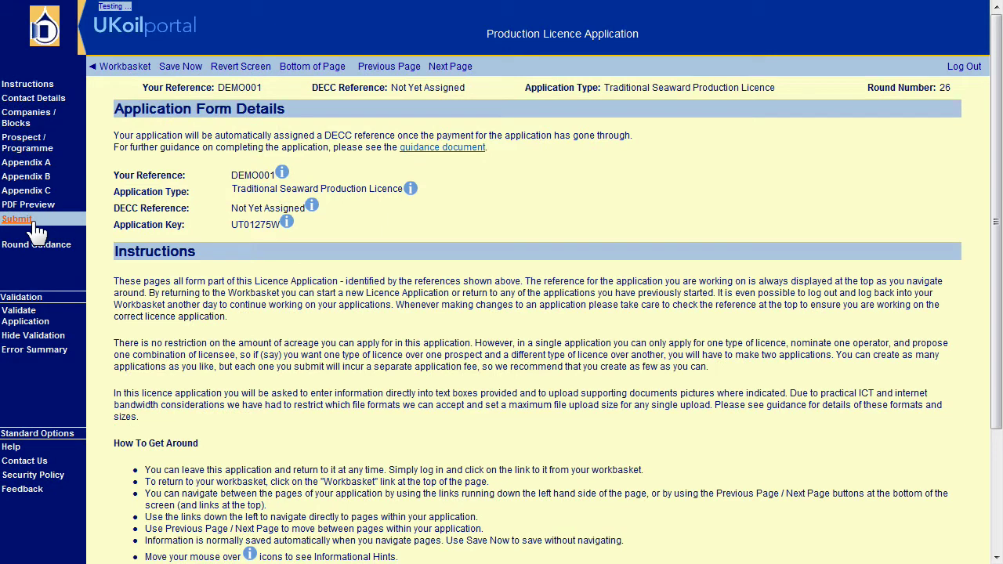
Submit the application to DECC and fill in the payment's billing details from the account holder's stored details.
click(31, 220)
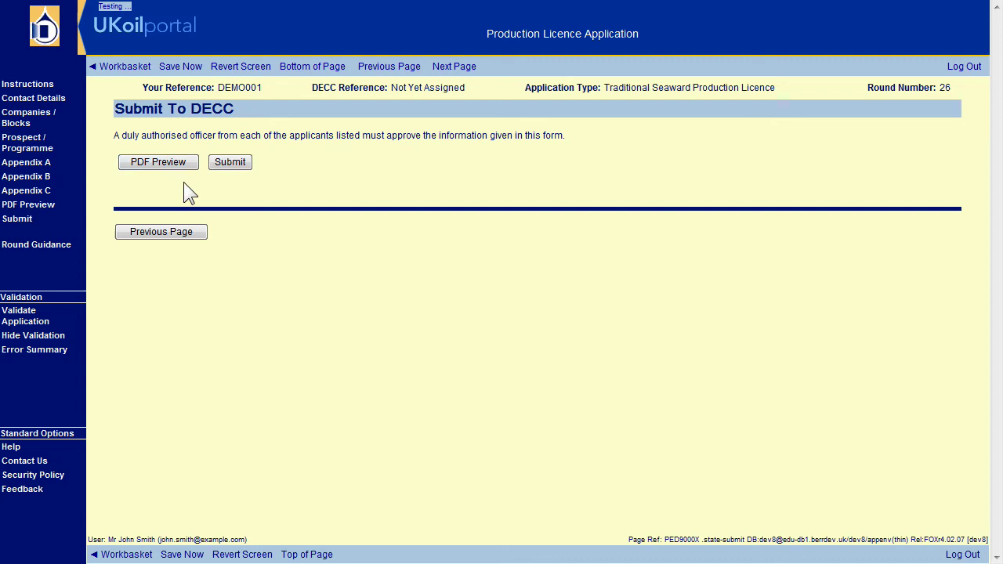
click(225, 174)
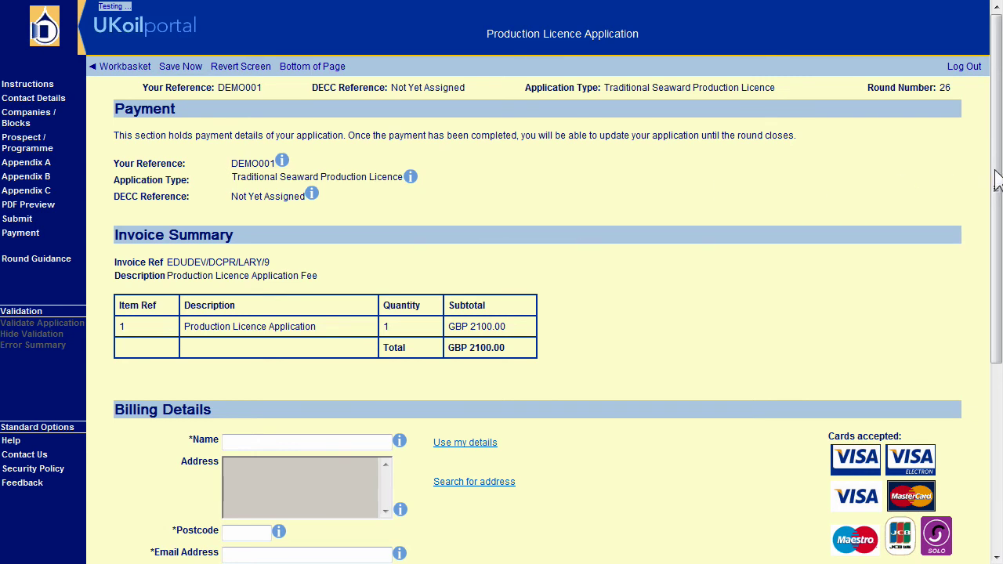
drag(994, 183, 986, 300)
click(271, 243)
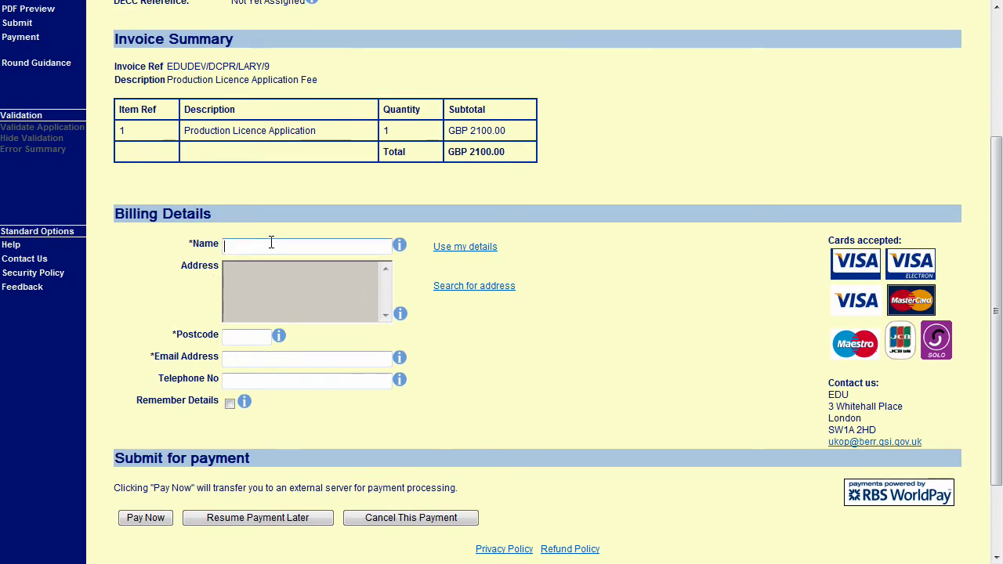
text(Joe Bloggs)
click(462, 246)
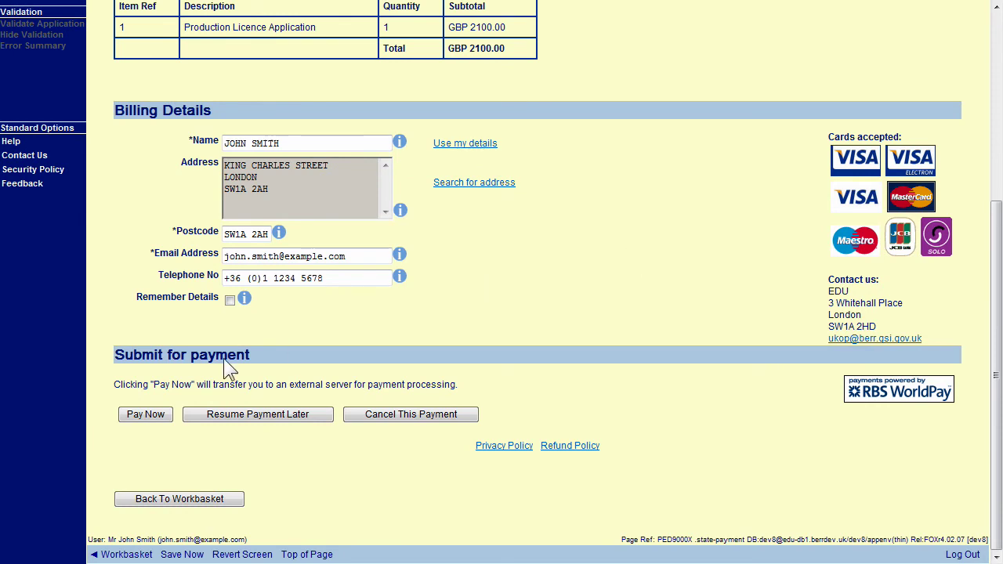
Proceed to RBS WorldPay, pay the licence application fee by MasterCard, and go back to the workbasket.
click(145, 413)
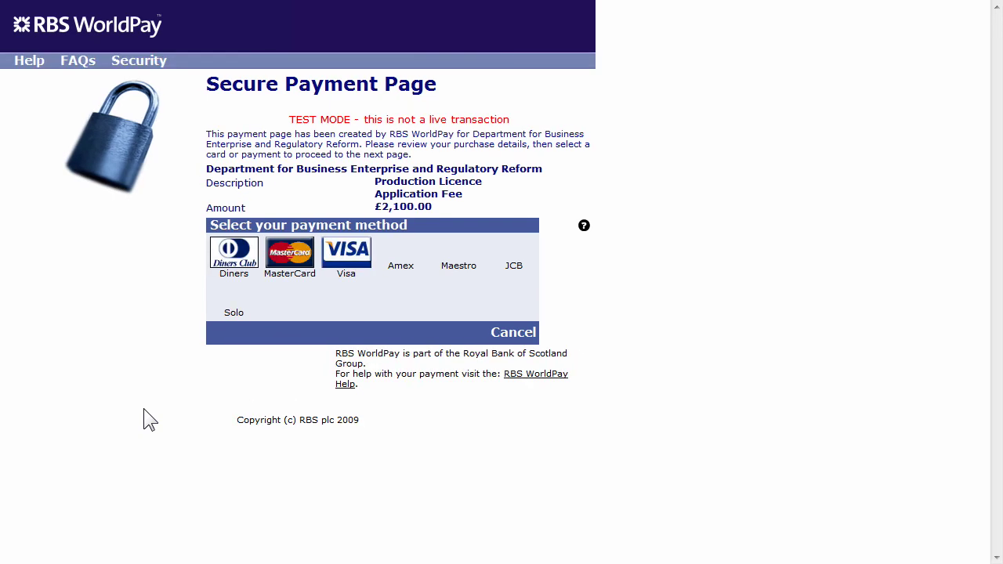
click(309, 267)
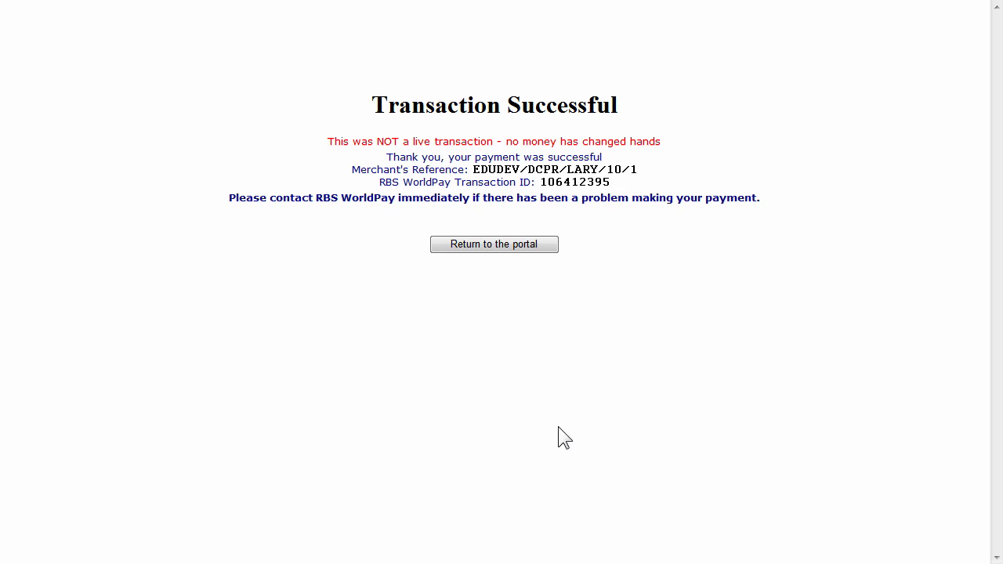
click(522, 245)
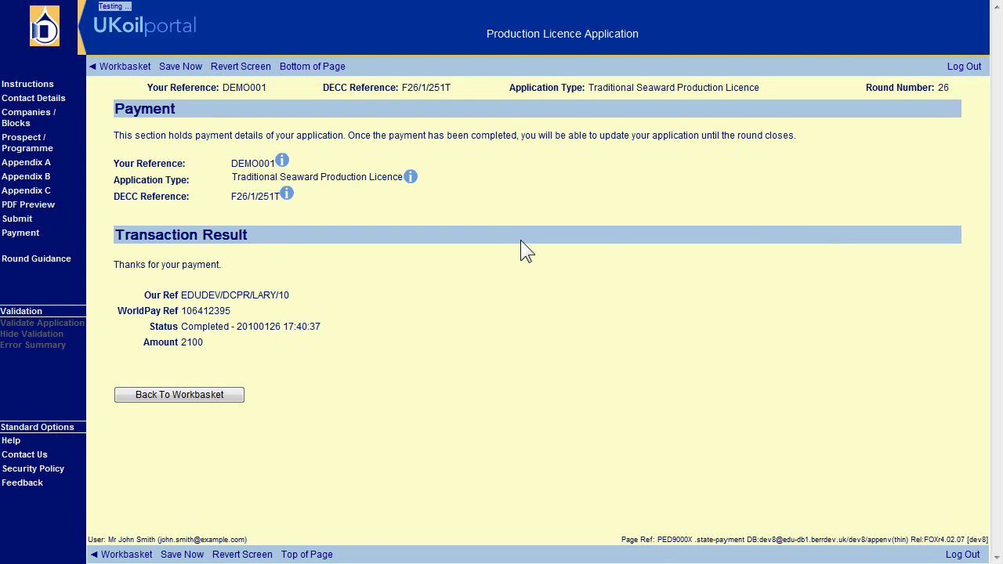
click(416, 103)
click(129, 67)
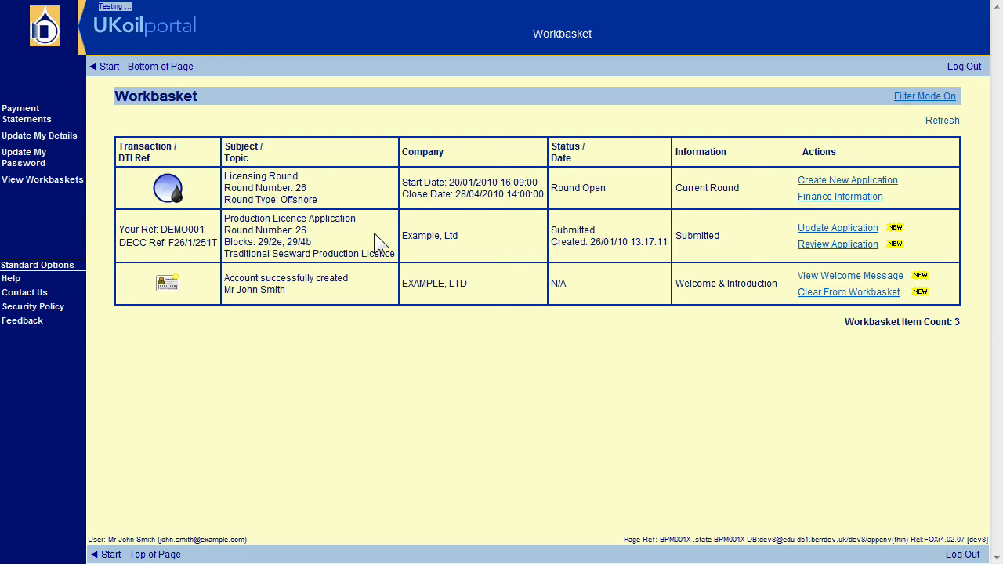
Start an update of the submitted production licence application and resume its draft from the workbasket.
click(828, 229)
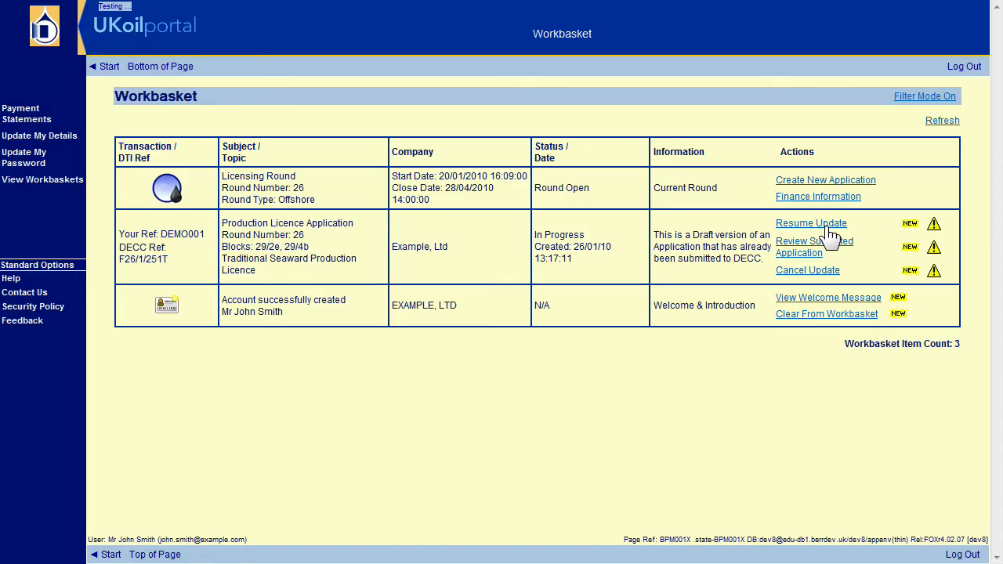
mouse_move(938, 231)
click(835, 224)
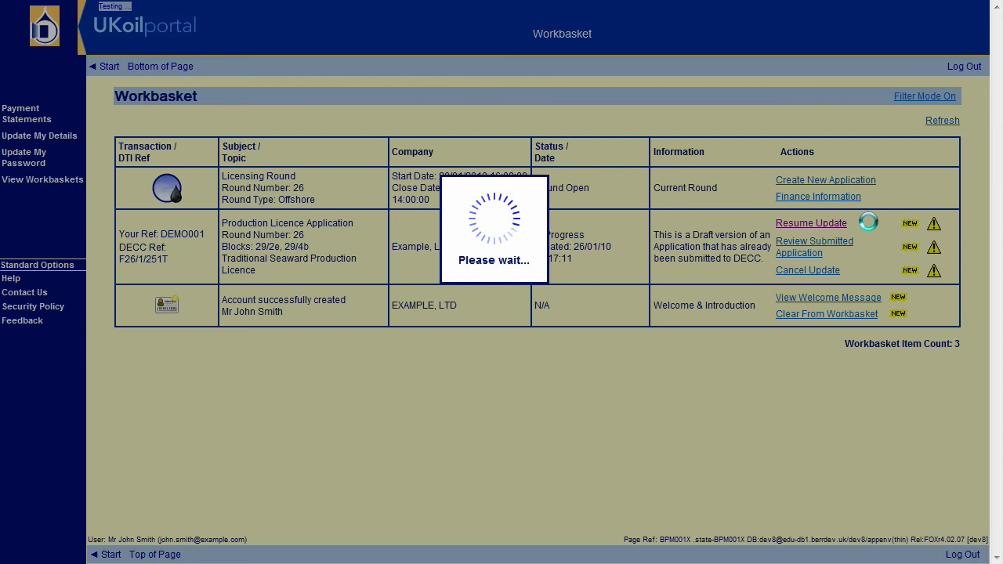